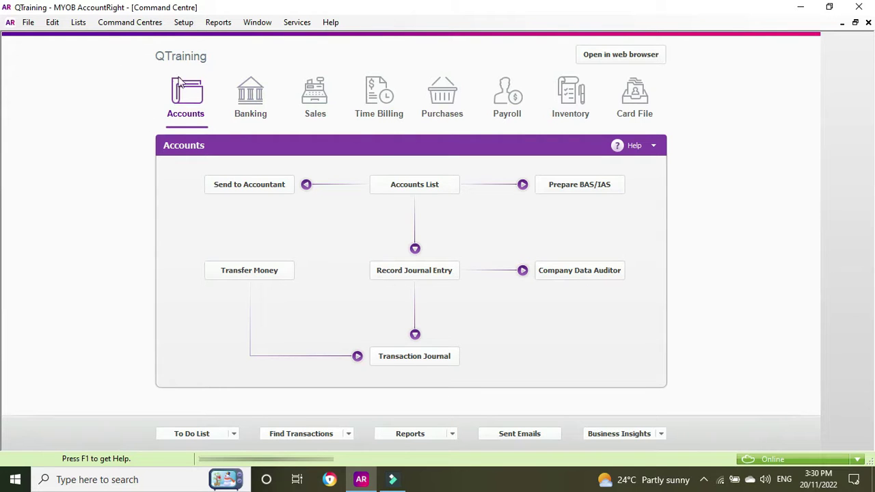
# Open the Accounts List and display the Non-Current Assets section of the asset accounts
pyautogui.click(250, 94)
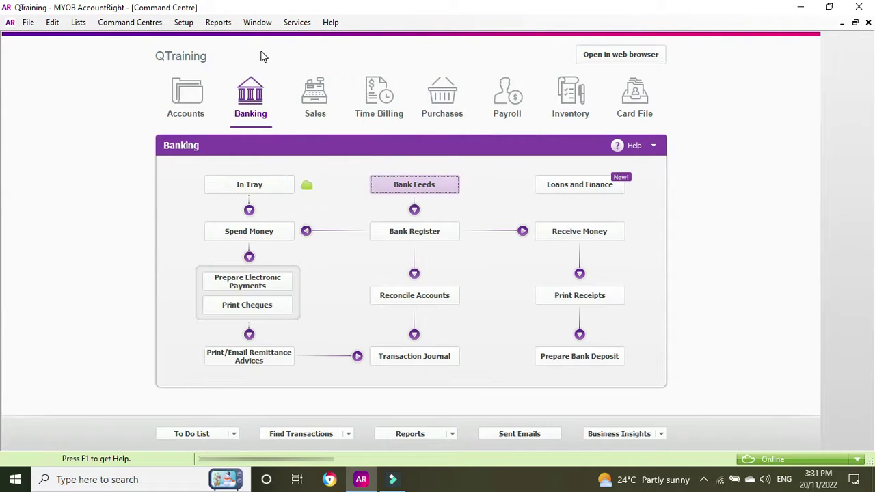
pyautogui.click(191, 96)
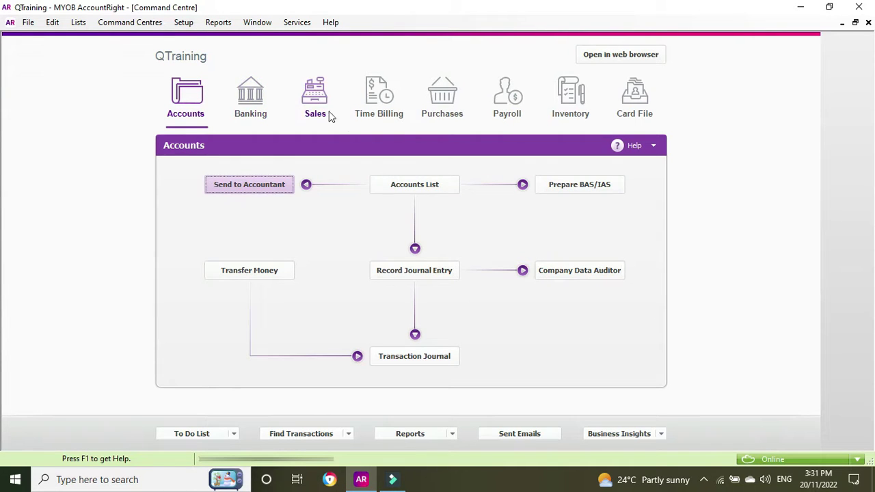
pyautogui.click(420, 188)
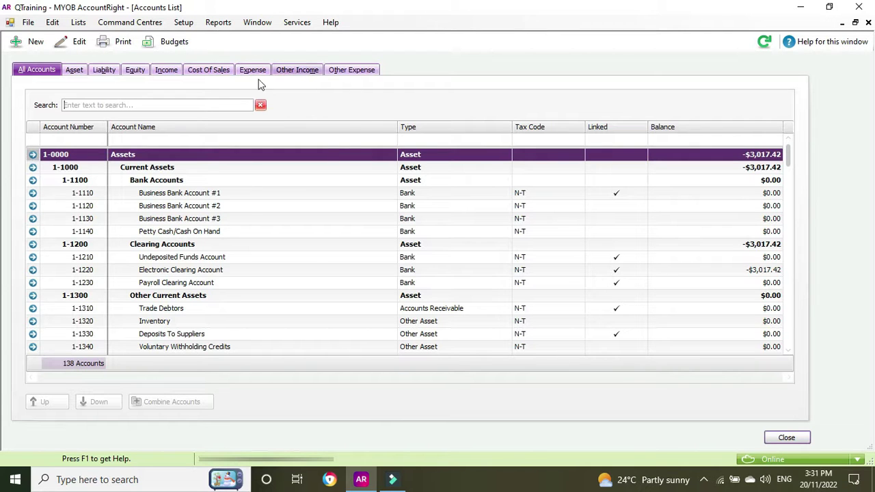
pyautogui.hotkey('ctrl', 'Tab')
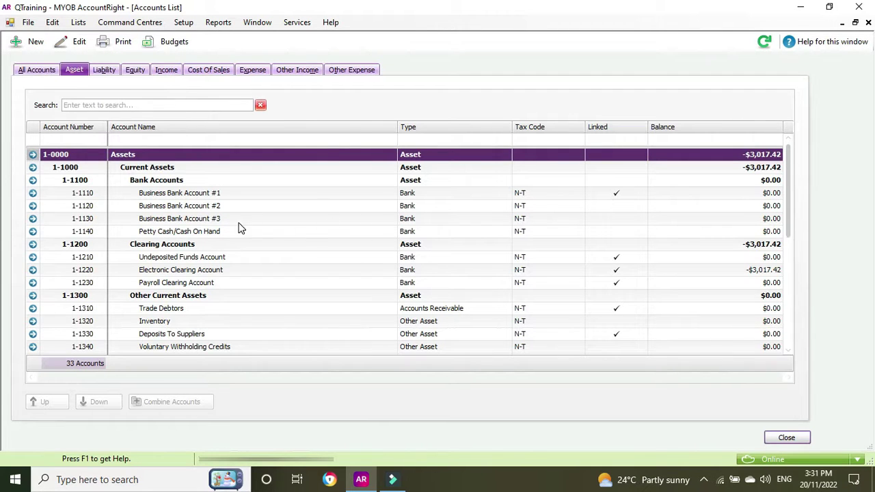
pyautogui.scroll(-2, 294, 249)
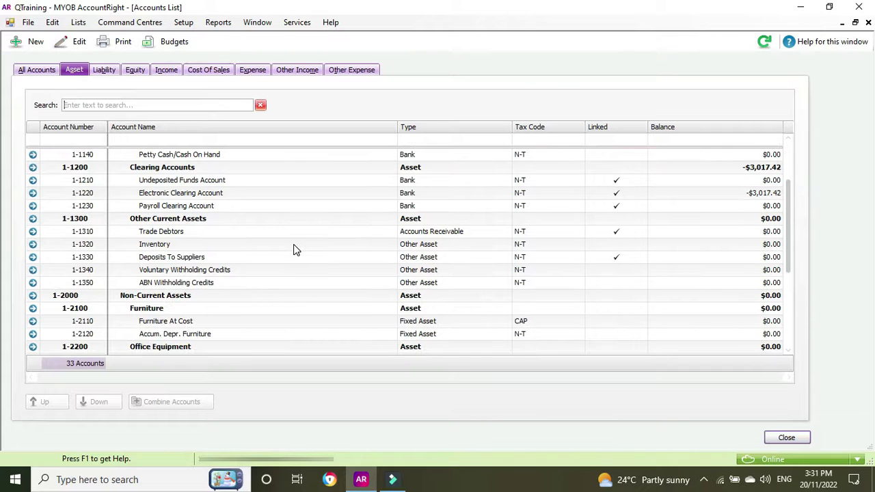
pyautogui.scroll(-2, 294, 250)
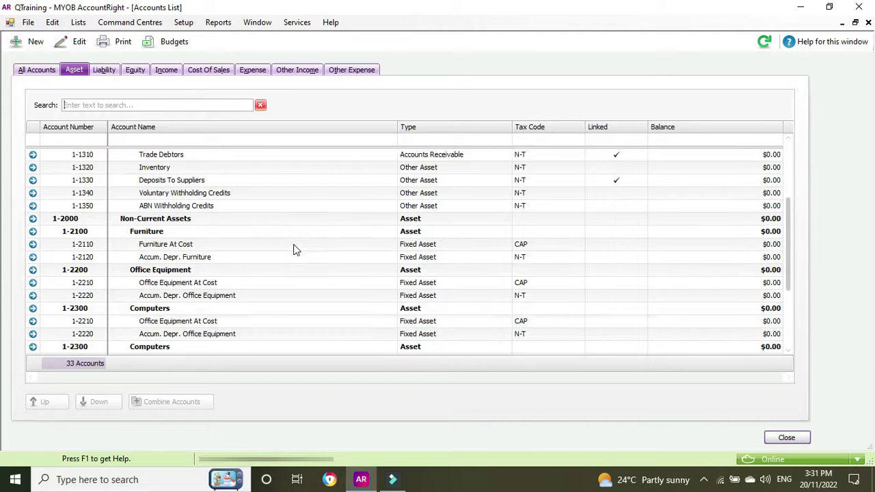
pyautogui.scroll(-1, 294, 250)
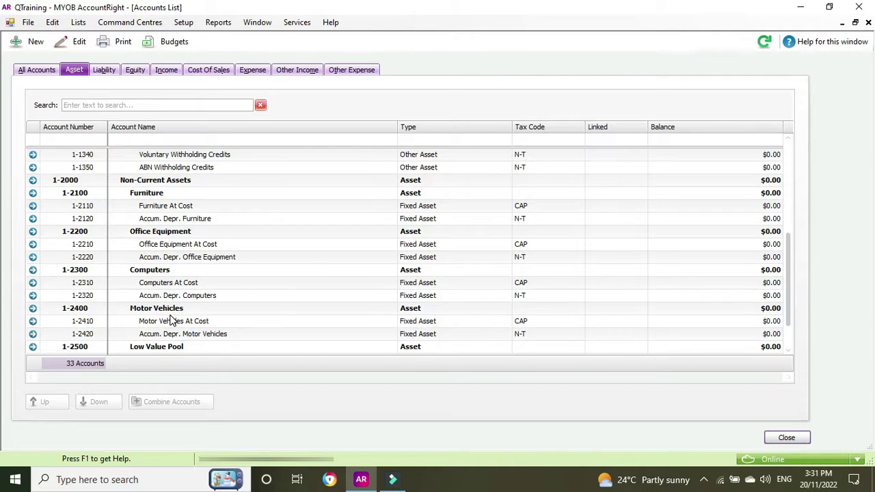
pyautogui.scroll(-1, 172, 321)
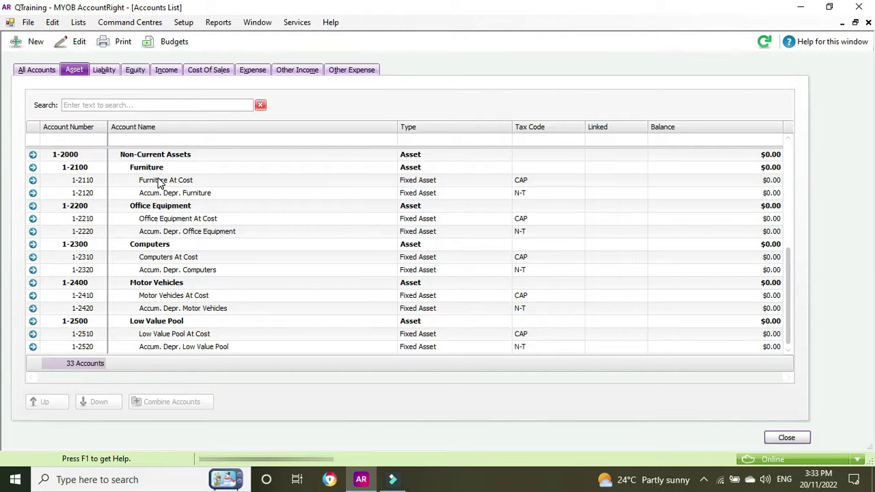
# Examine how the Non-Current Assets header groups Furniture, Office Equipment, Computers, Motor Vehicles and Low Value Pool with their detail accounts
pyautogui.click(185, 179)
pyautogui.click(197, 193)
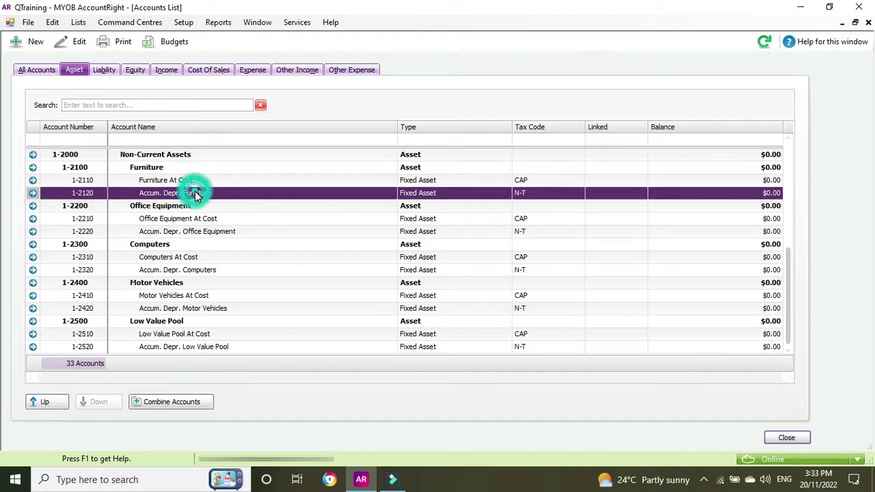
pyautogui.click(147, 168)
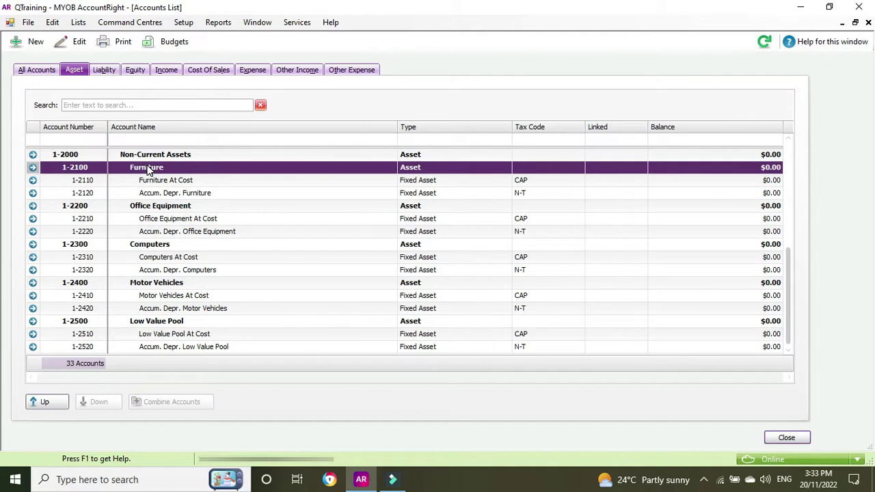
pyautogui.click(155, 207)
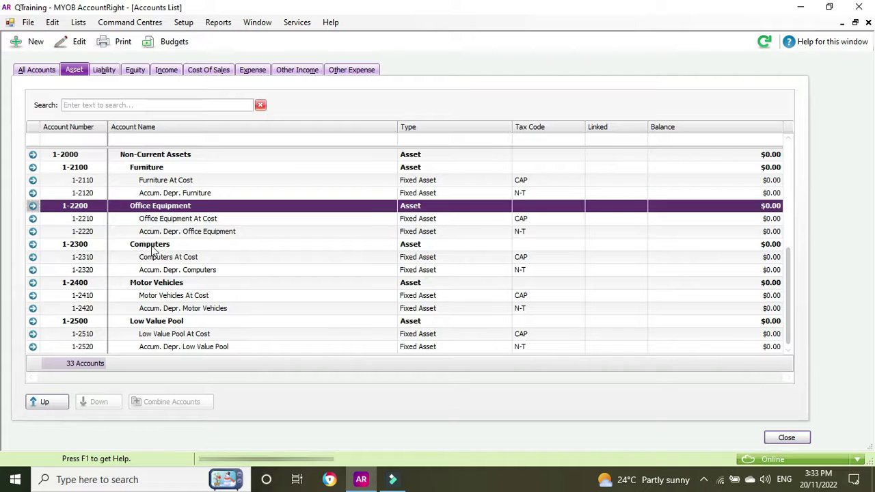
pyautogui.click(152, 244)
pyautogui.click(156, 283)
pyautogui.click(175, 322)
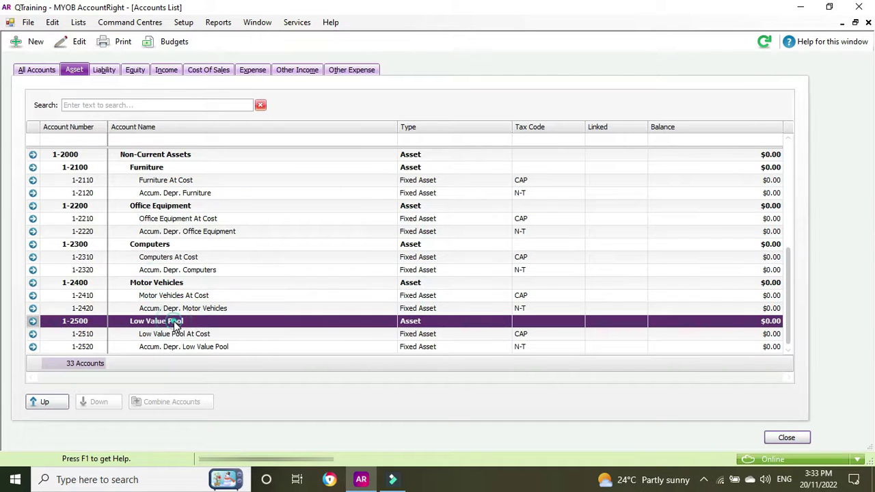
pyautogui.click(167, 156)
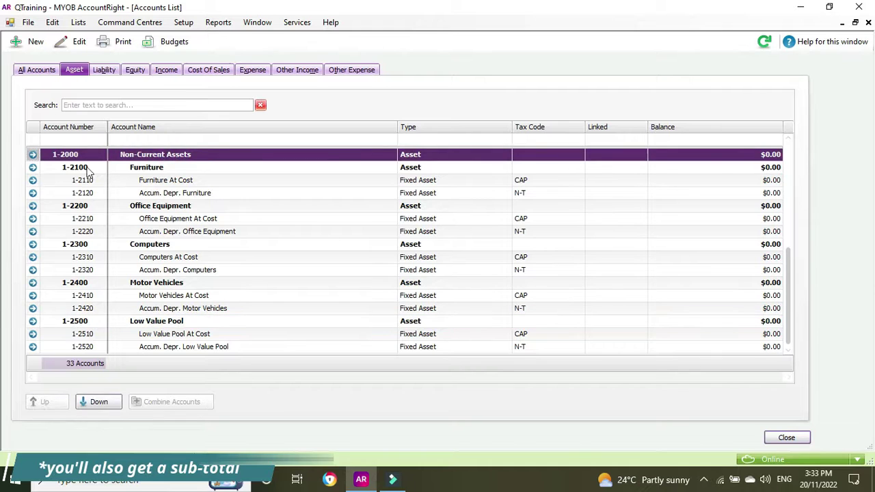
pyautogui.click(144, 168)
pyautogui.click(166, 205)
pyautogui.click(165, 245)
pyautogui.click(169, 283)
pyautogui.click(173, 321)
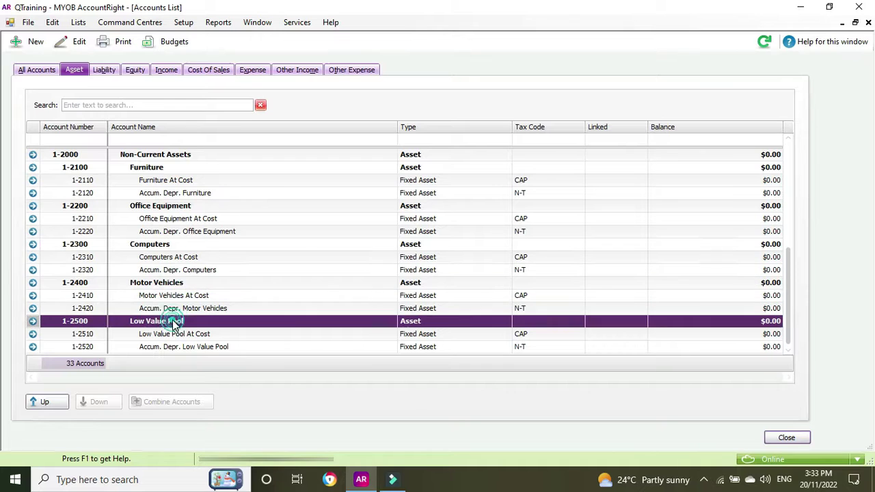
pyautogui.click(152, 156)
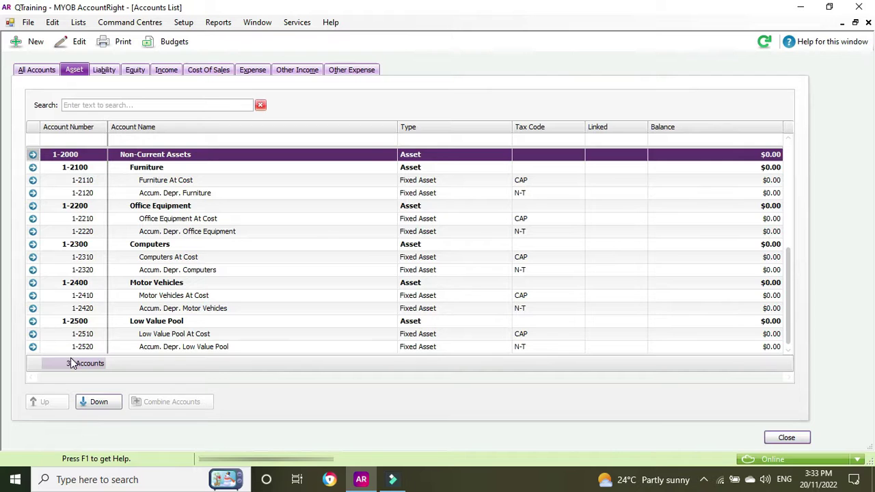
# View the profile of the Furniture header account and return to the accounts list
pyautogui.scroll(1, 41, 206)
pyautogui.click(41, 205)
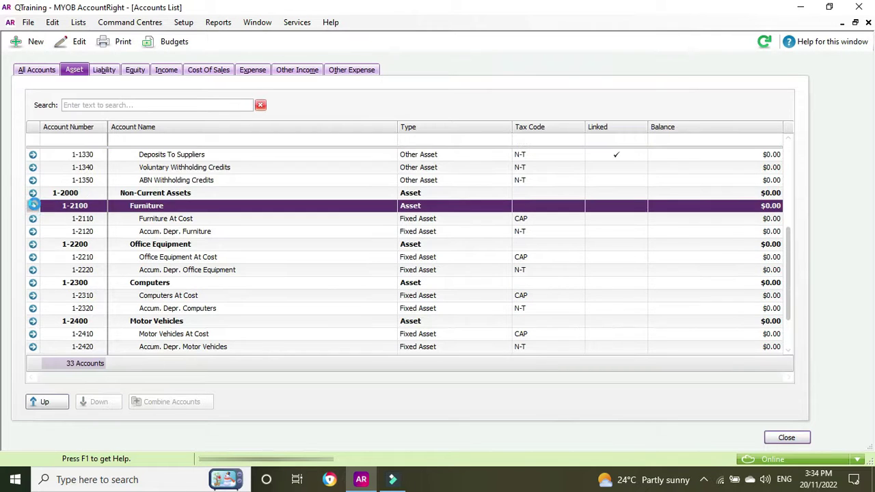
pyautogui.click(33, 206)
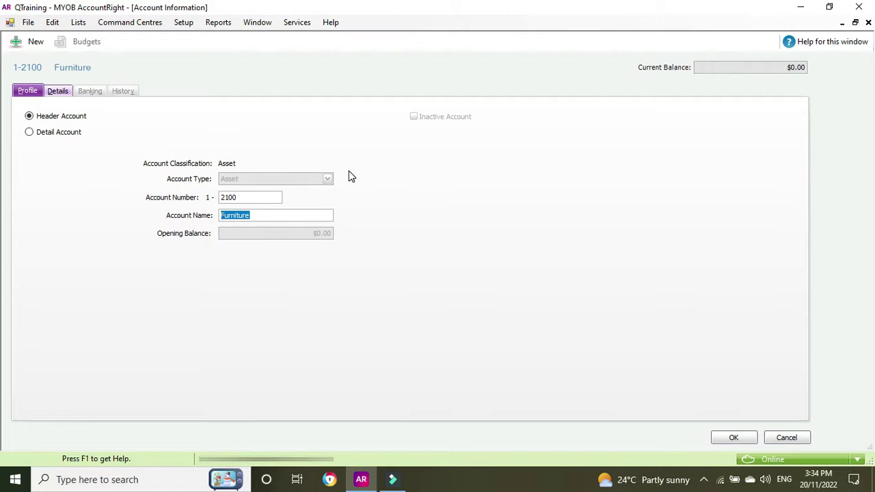
pyautogui.press('Escape')
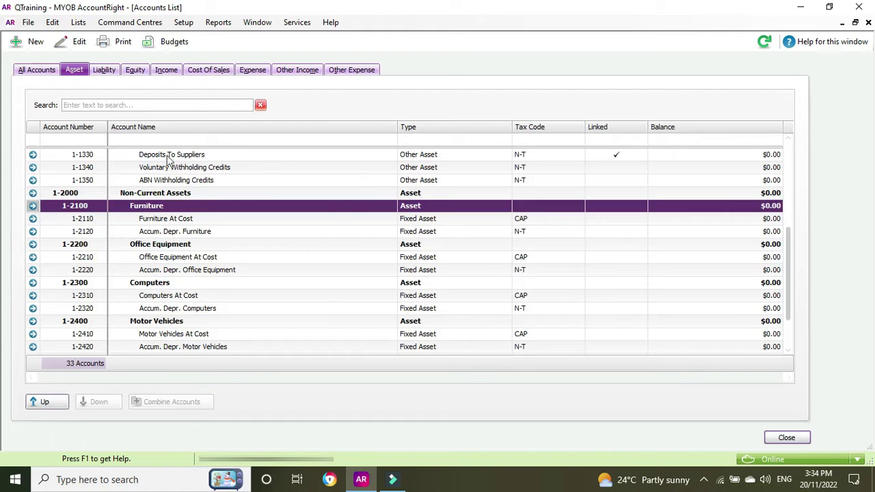
# Start a new header account and review the available account types, leaving the type as Asset
pyautogui.click(35, 43)
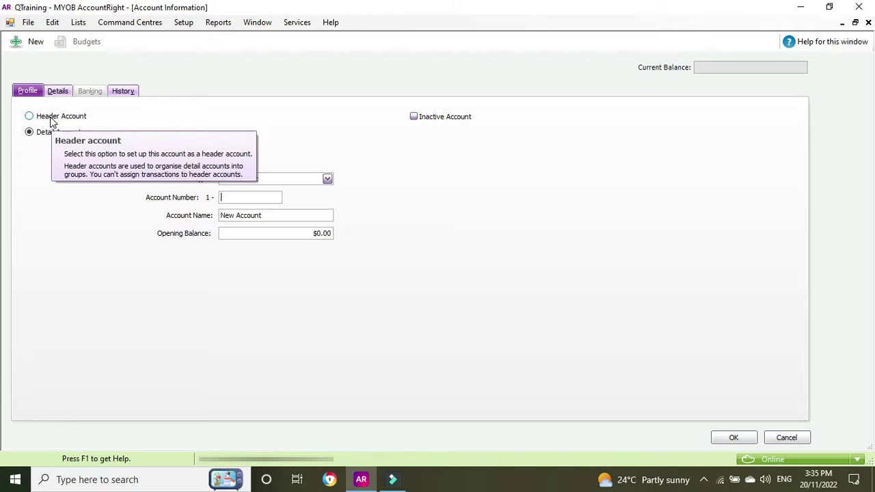
pyautogui.click(51, 121)
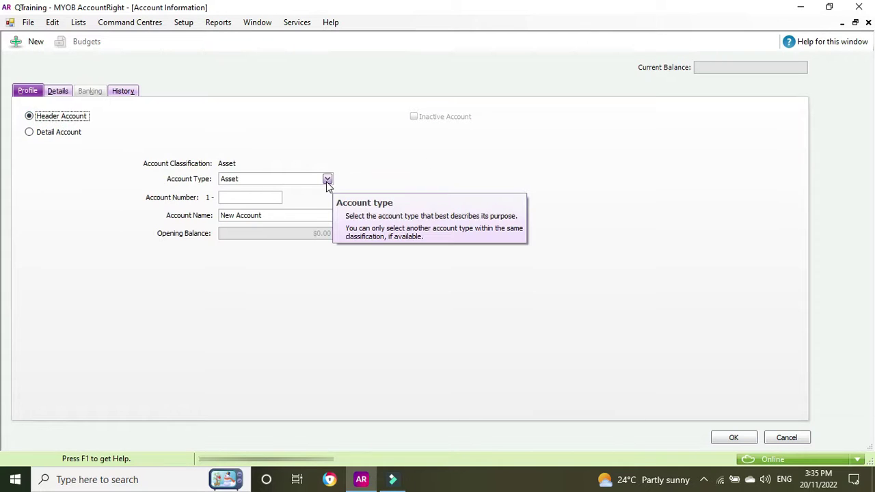
pyautogui.click(327, 180)
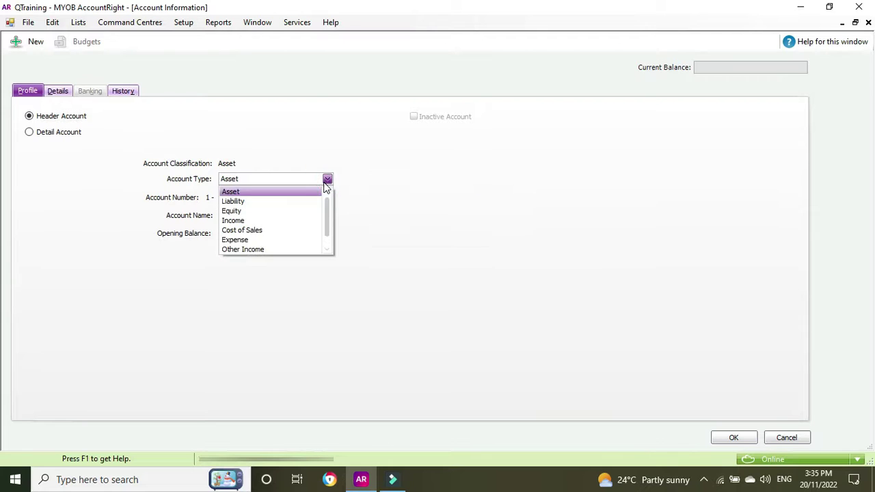
pyautogui.moveTo(326, 215); pyautogui.dragTo(335, 199)
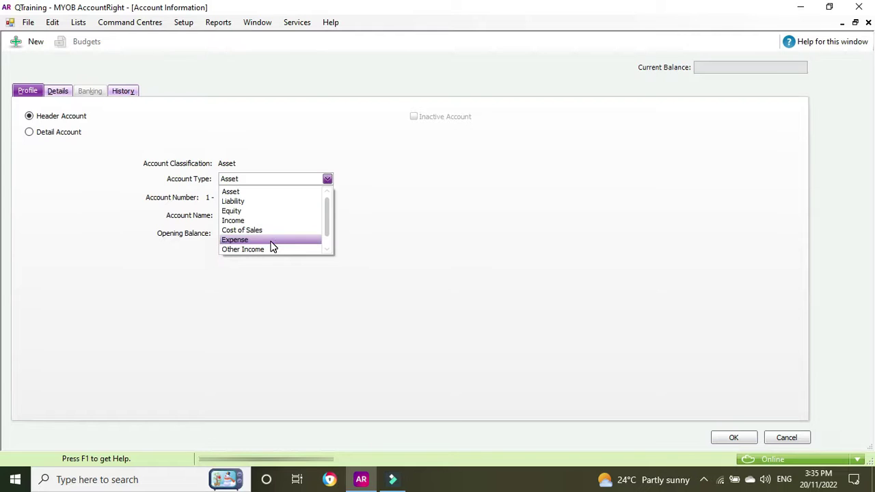
pyautogui.click(293, 337)
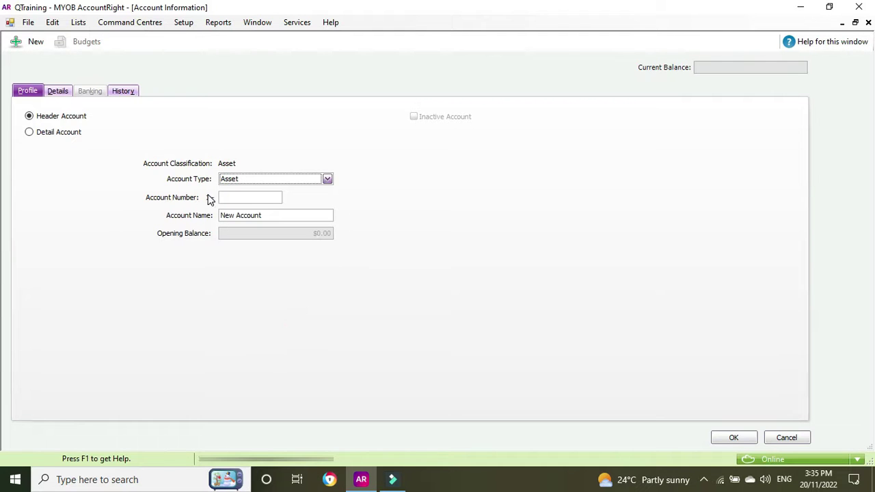
# Give the new header account the ledger code 1-2600 and the name Salon Equipment, and save it
pyautogui.click(247, 197)
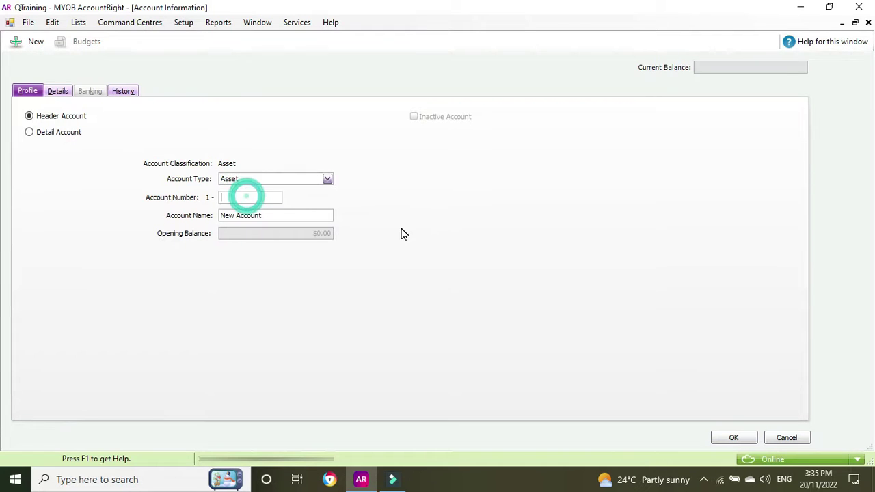
pyautogui.write('2600')
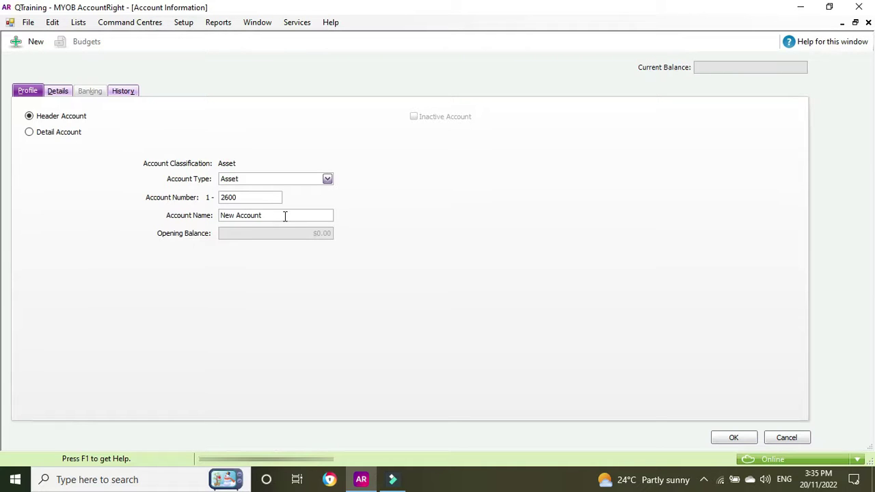
pyautogui.click(284, 215)
pyautogui.write('Salon Equipment')
pyautogui.click(742, 441)
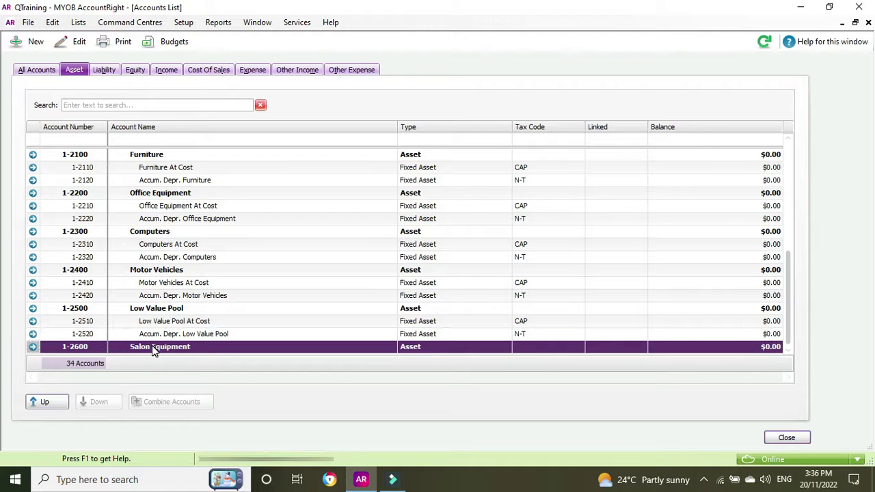
# Compare the Salon Equipment header with the Low Value Pool header and its cost and accumulated depreciation accounts
pyautogui.click(152, 309)
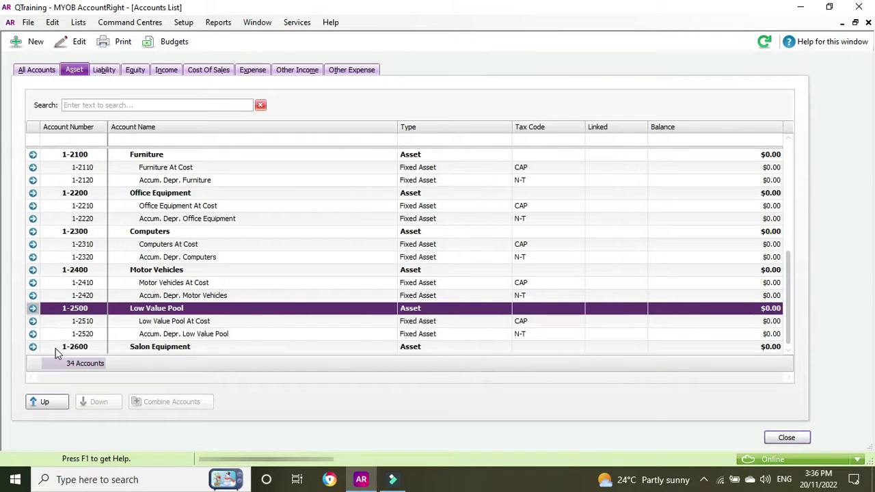
pyautogui.click(170, 349)
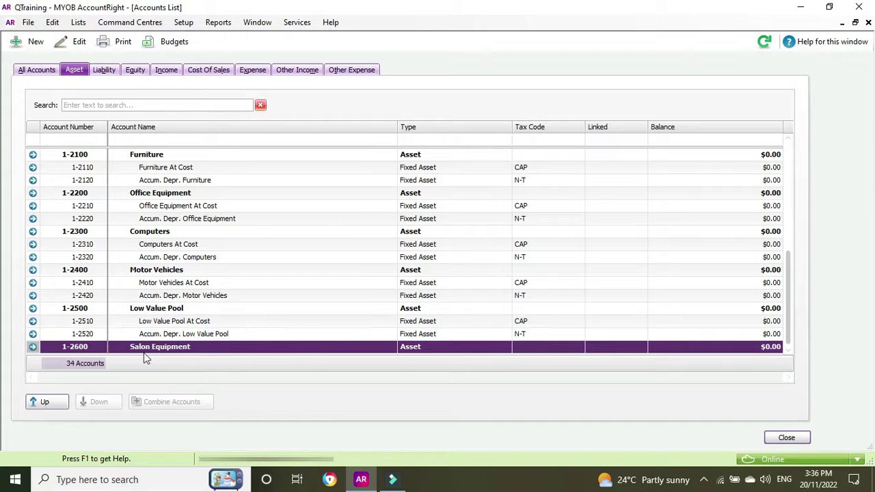
pyautogui.click(199, 324)
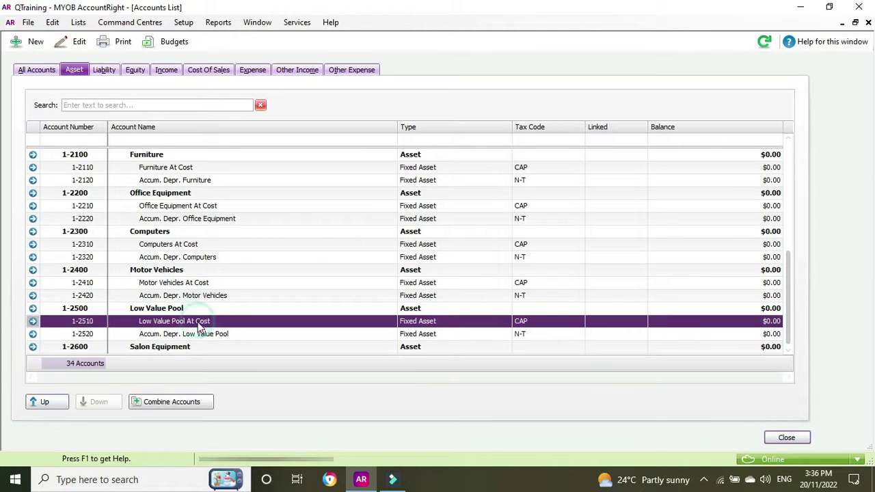
pyautogui.click(207, 336)
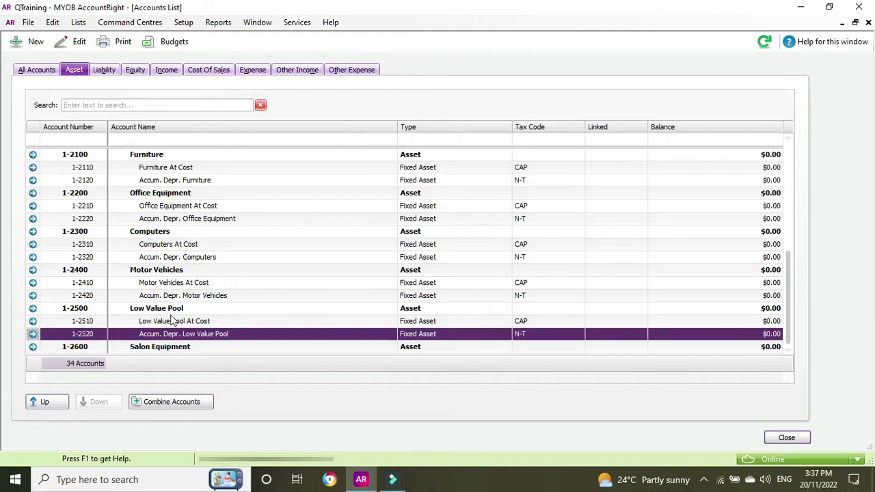
# Check the profile settings of the Motor Vehicles At Cost account as a model for a new fixed asset account
pyautogui.click(30, 43)
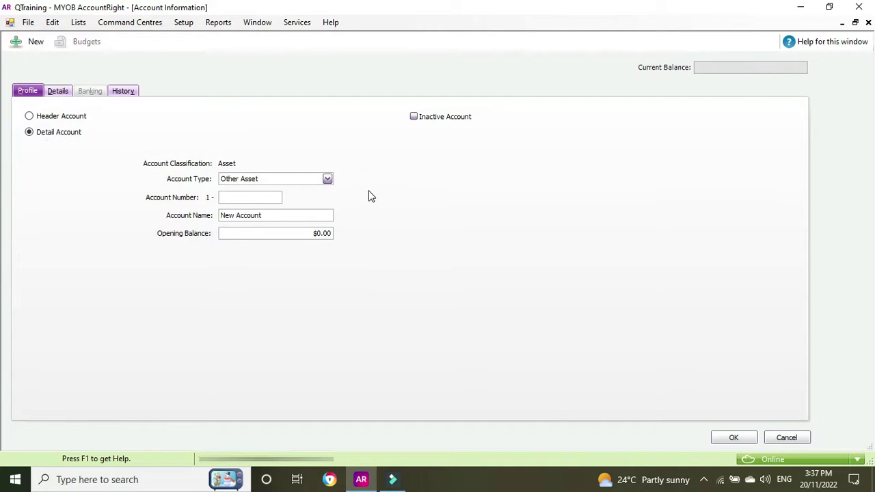
pyautogui.press('Escape')
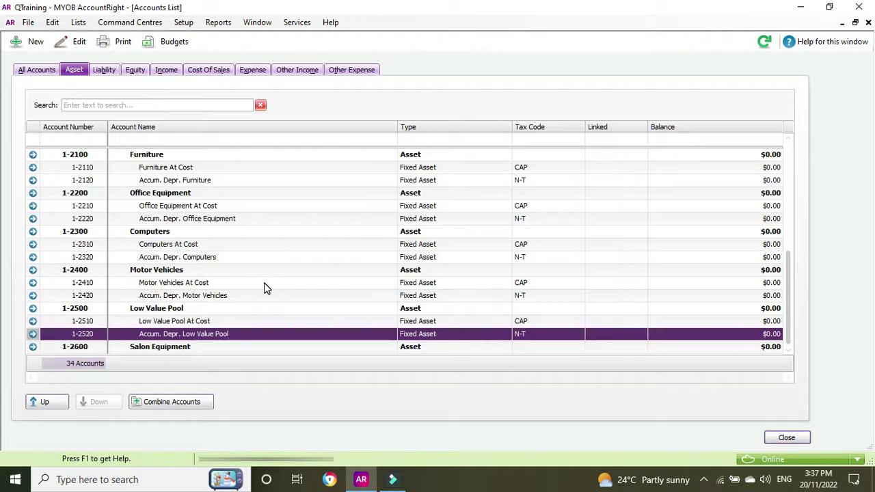
pyautogui.click(33, 283)
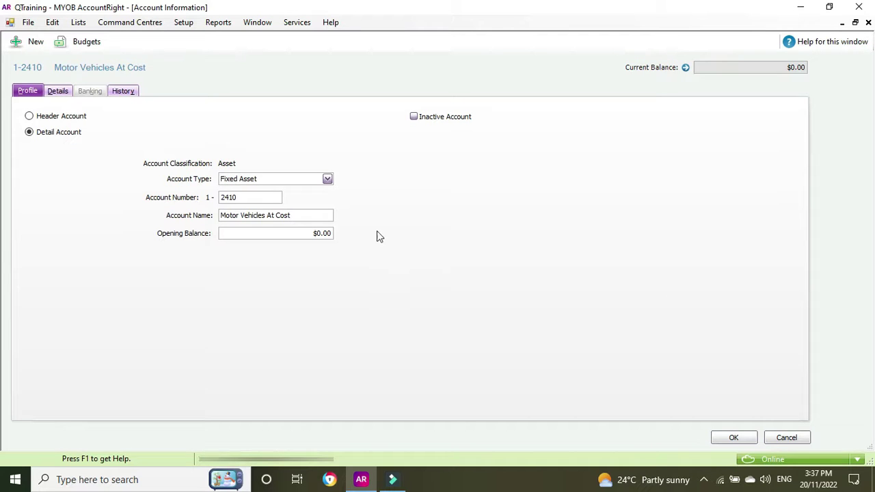
pyautogui.press('Escape')
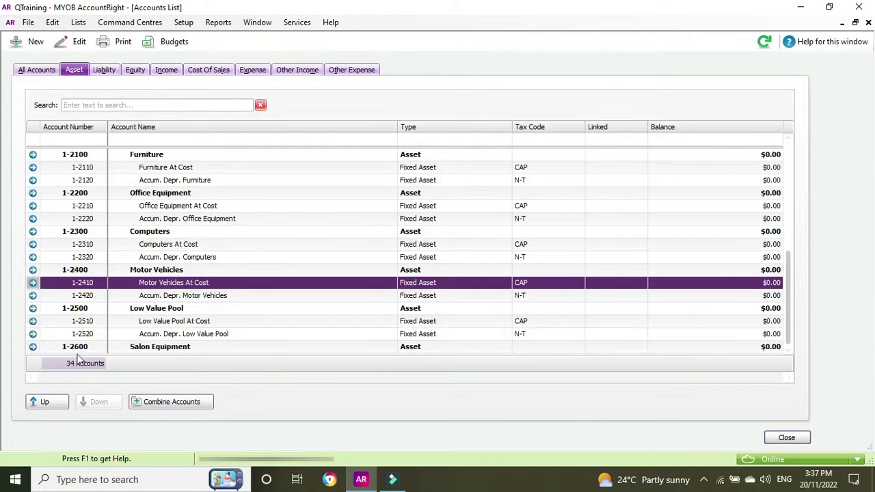
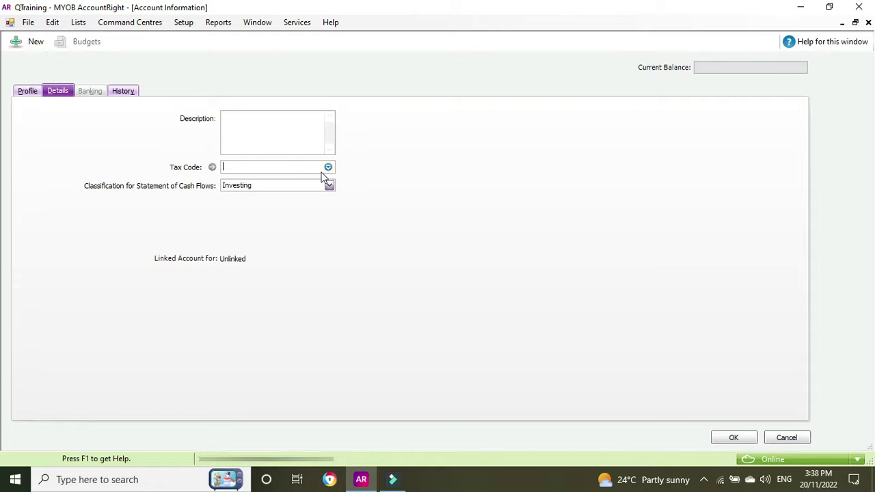
# Give the new Salon Equipment At Cost account the tax code CAP and cash flow classification Investing, and save it
pyautogui.click(329, 167)
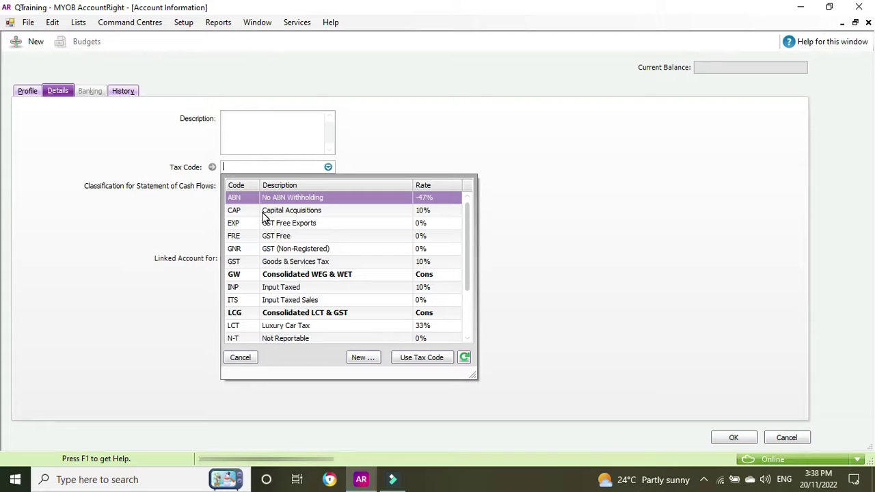
pyautogui.click(466, 334)
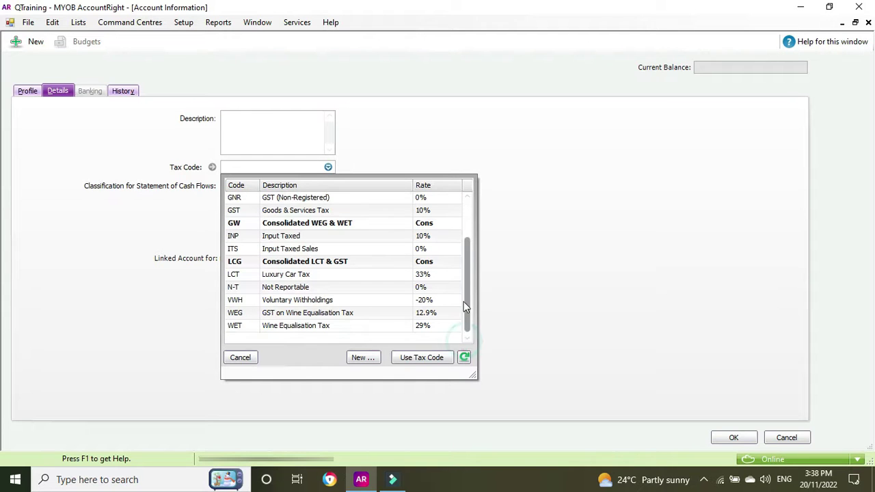
pyautogui.moveTo(464, 282); pyautogui.dragTo(468, 243)
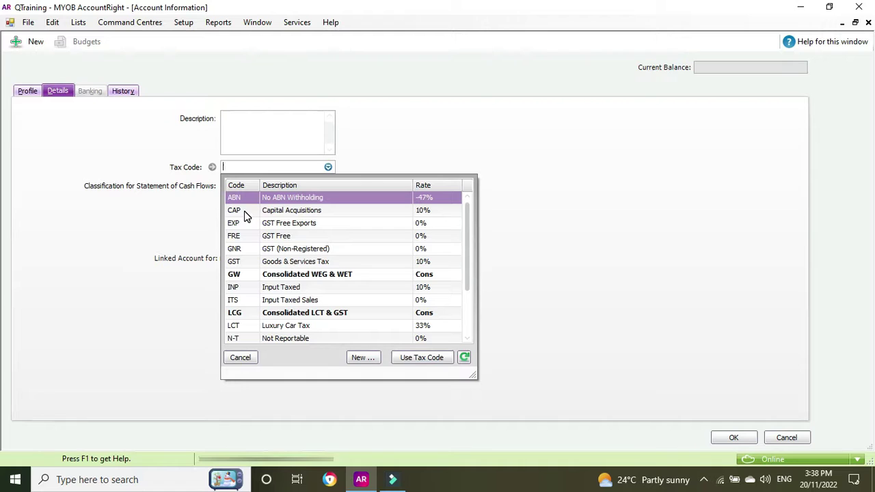
pyautogui.doubleClick(317, 212)
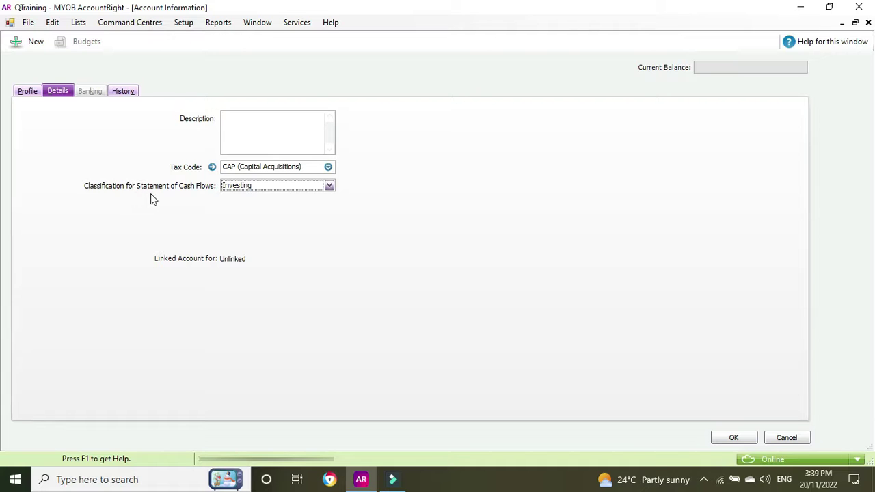
pyautogui.click(329, 186)
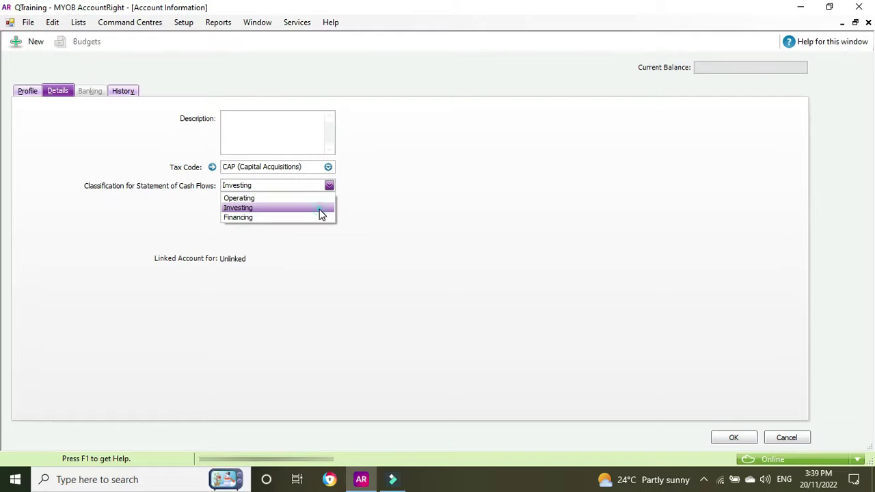
pyautogui.click(320, 210)
pyautogui.click(385, 182)
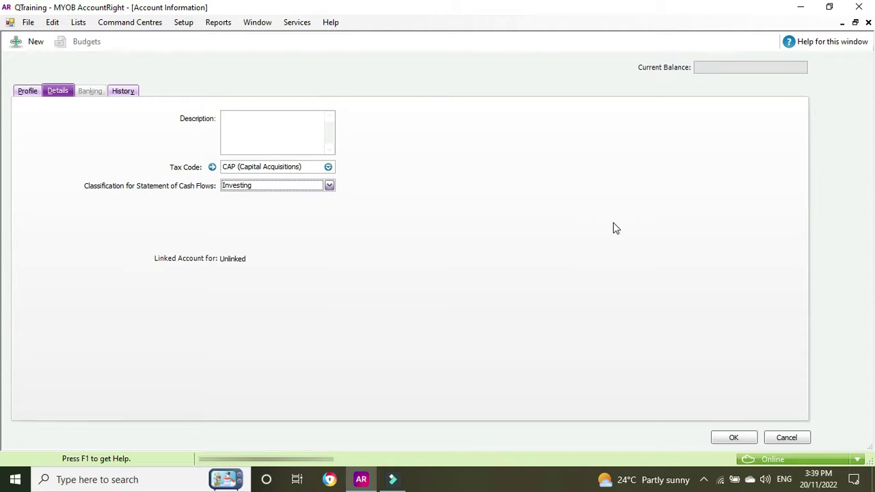
pyautogui.click(734, 439)
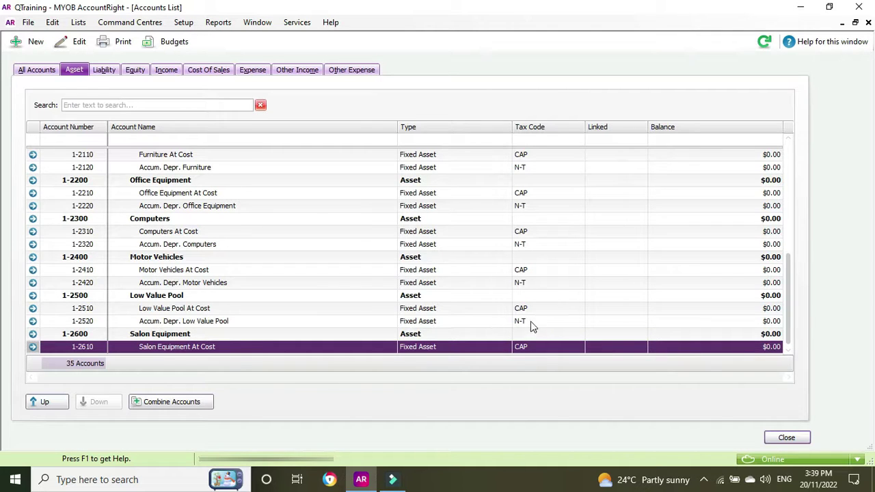
# Start a new detail account of type Fixed Asset, numbered 1-2620 and named Accum. Depr. Salon Equipment
pyautogui.click(30, 45)
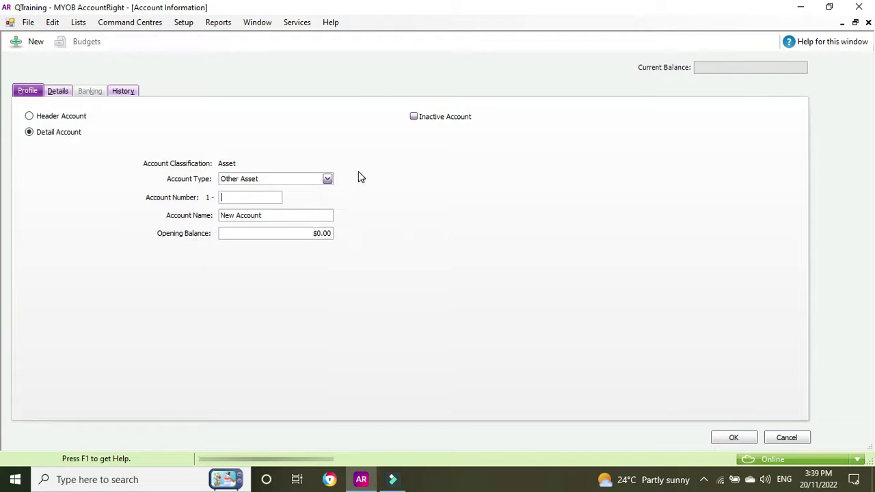
pyautogui.click(328, 179)
pyautogui.click(277, 220)
pyautogui.click(273, 197)
pyautogui.write('2620')
pyautogui.click(276, 214)
pyautogui.write('Accum. Depr')
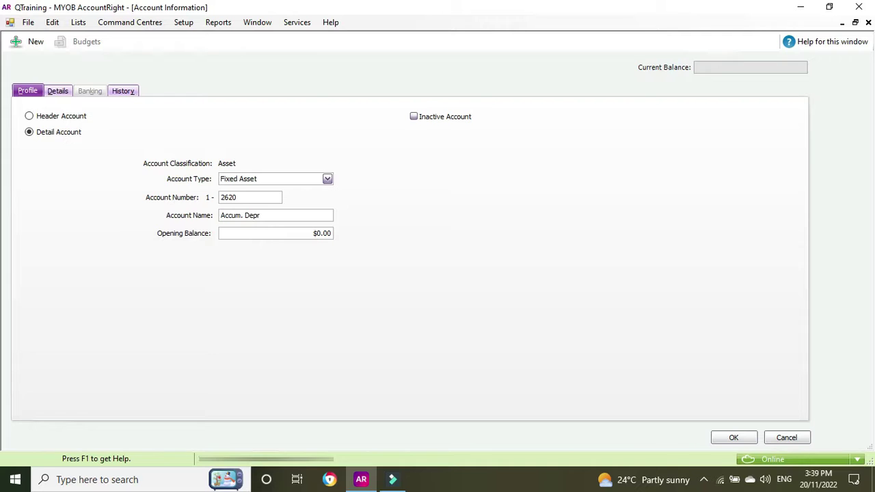
pyautogui.write('. Salon Equipment')
# Give the accumulated depreciation account the tax code N-T (Not Reportable) and save it
pyautogui.moveTo(48, 136)
pyautogui.click(59, 90)
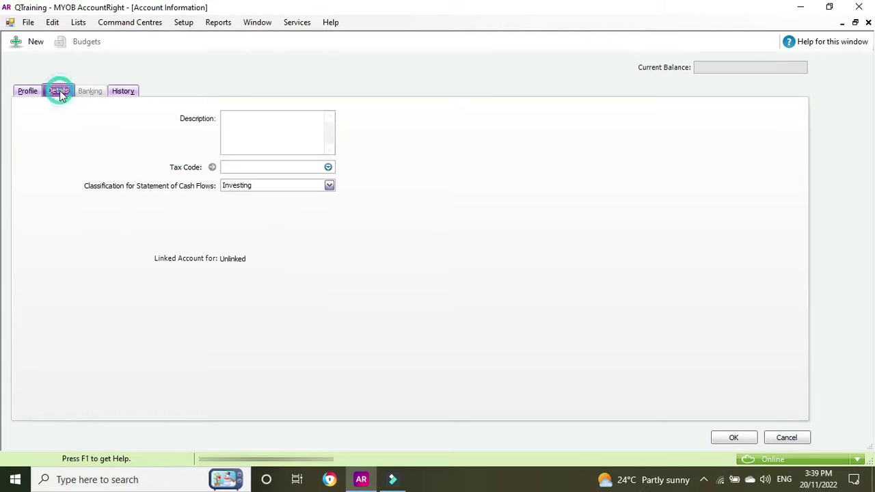
pyautogui.click(328, 167)
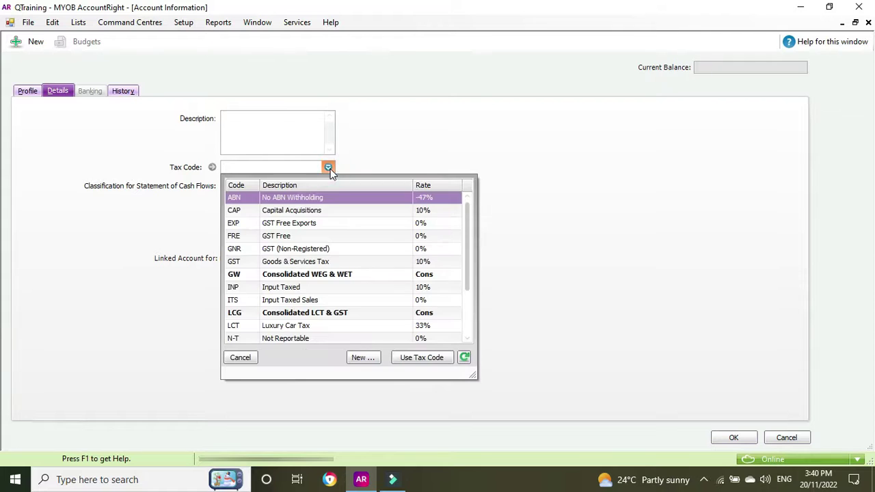
pyautogui.doubleClick(318, 337)
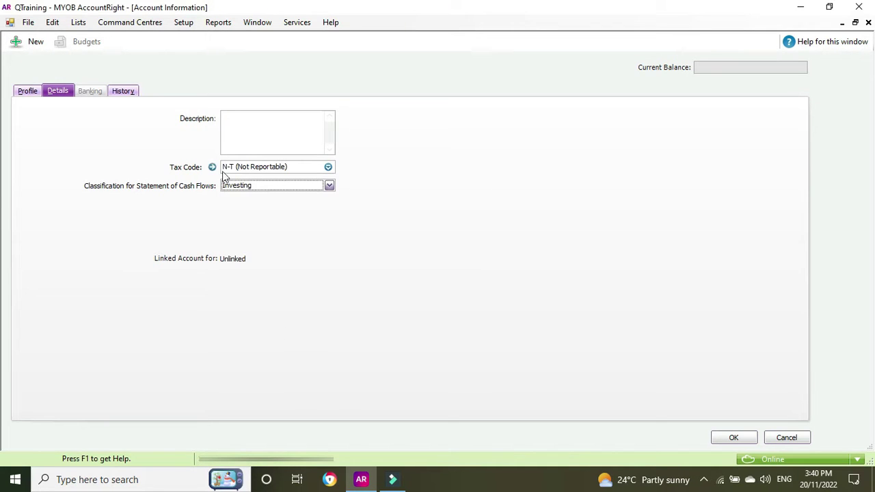
pyautogui.click(448, 211)
pyautogui.click(735, 439)
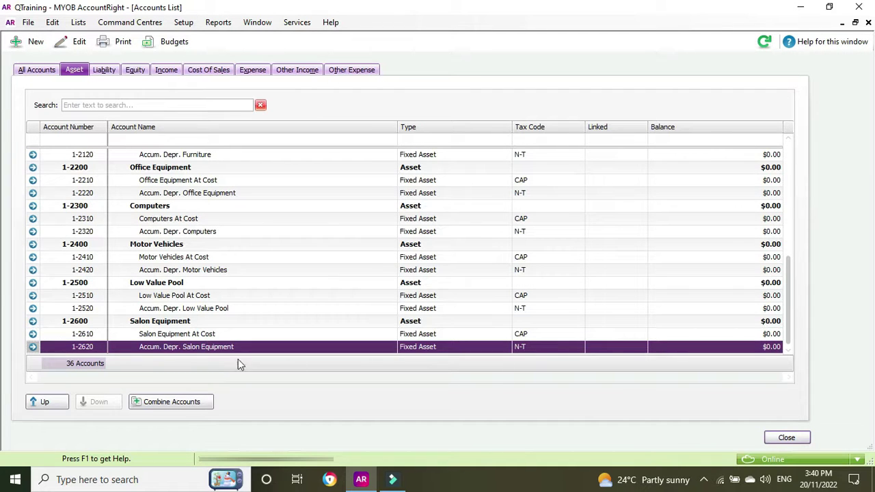
# Try moving the Salon Equipment header up one level, compare it with the Non-Current Assets header, and move it back down
pyautogui.click(71, 318)
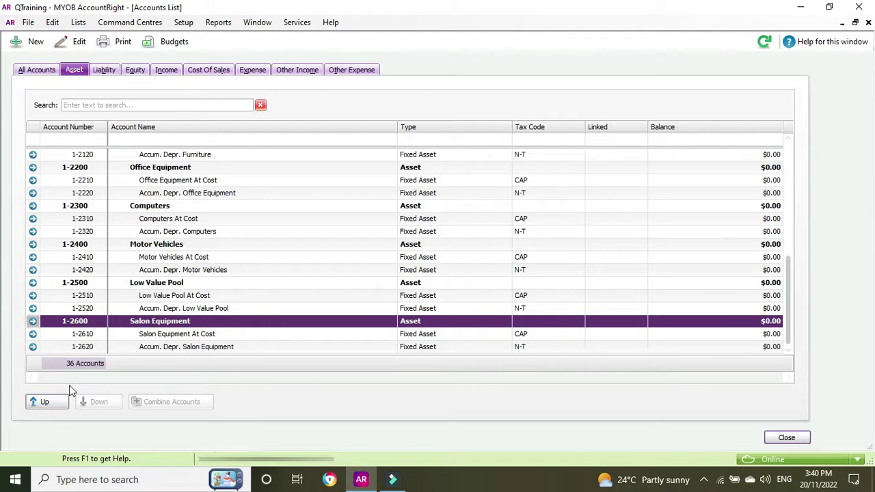
pyautogui.click(46, 404)
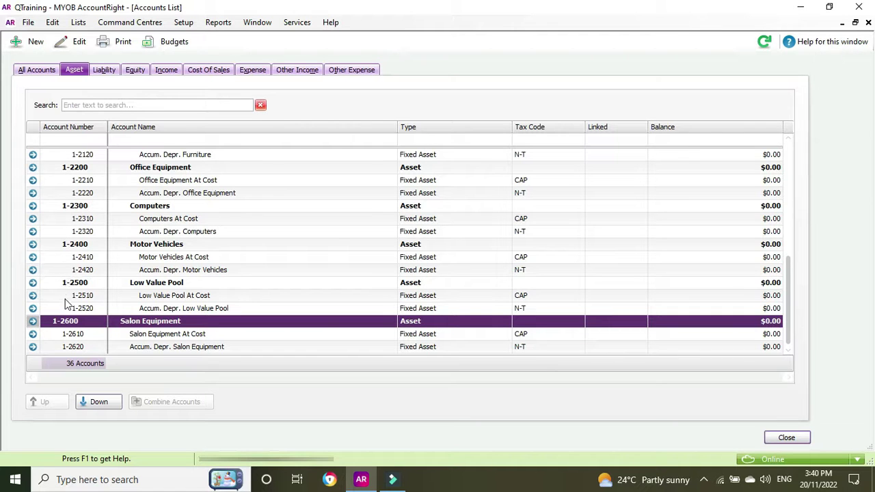
pyautogui.scroll(3, 49, 324)
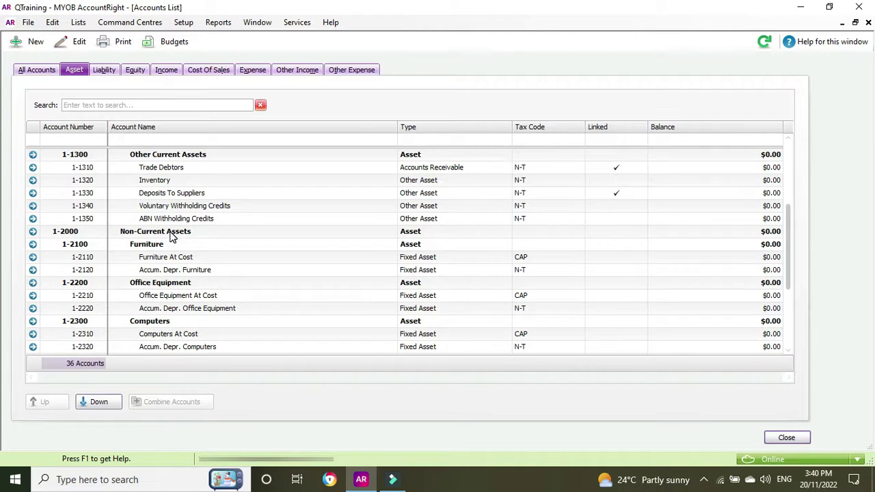
pyautogui.scroll(-3, 171, 236)
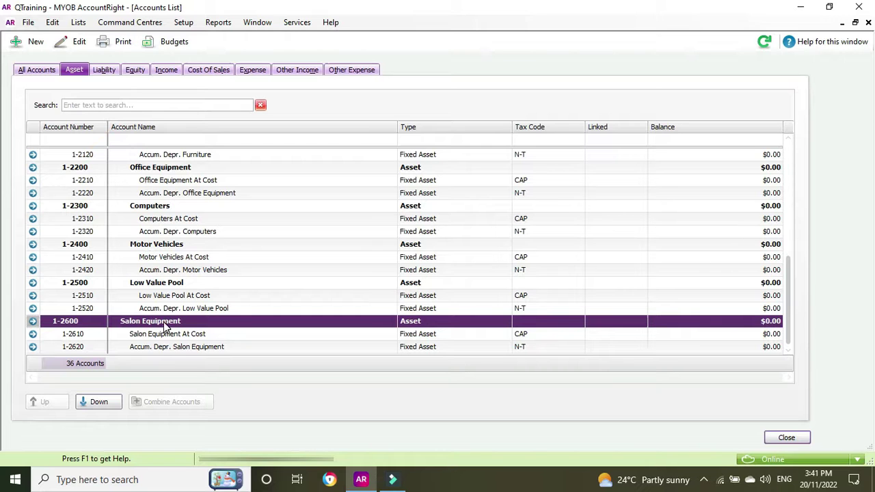
pyautogui.scroll(4, 72, 334)
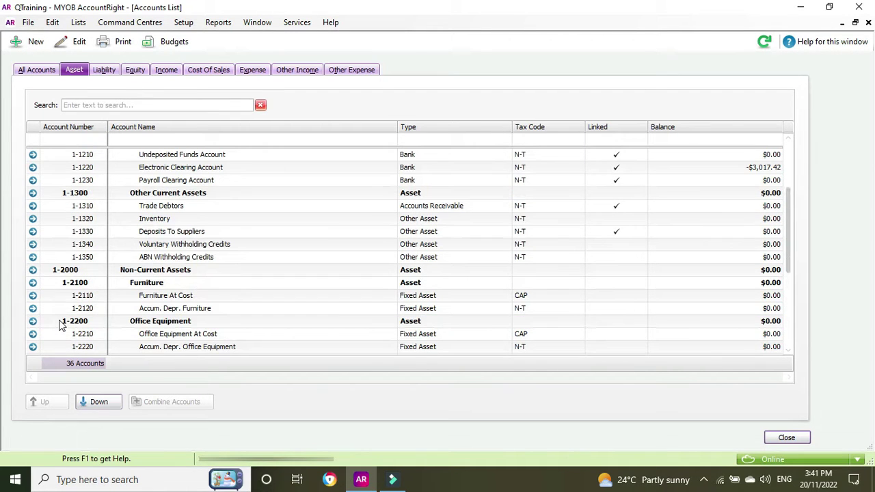
pyautogui.scroll(-4, 74, 274)
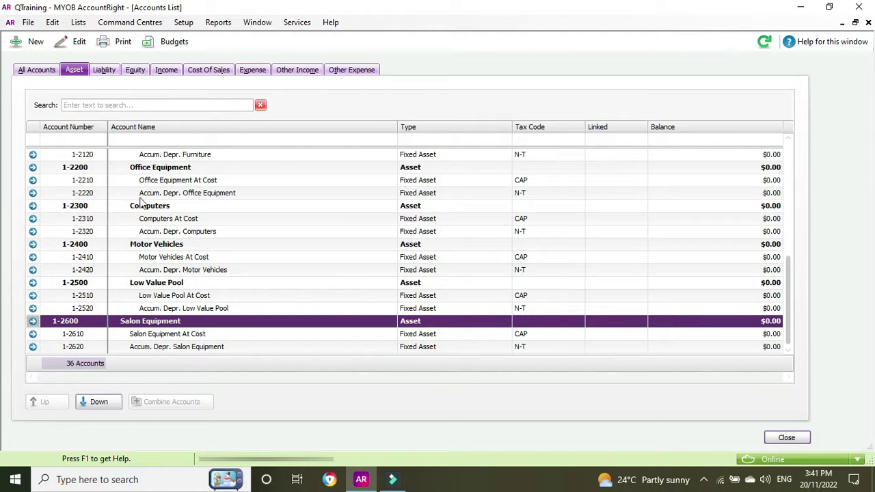
pyautogui.click(99, 402)
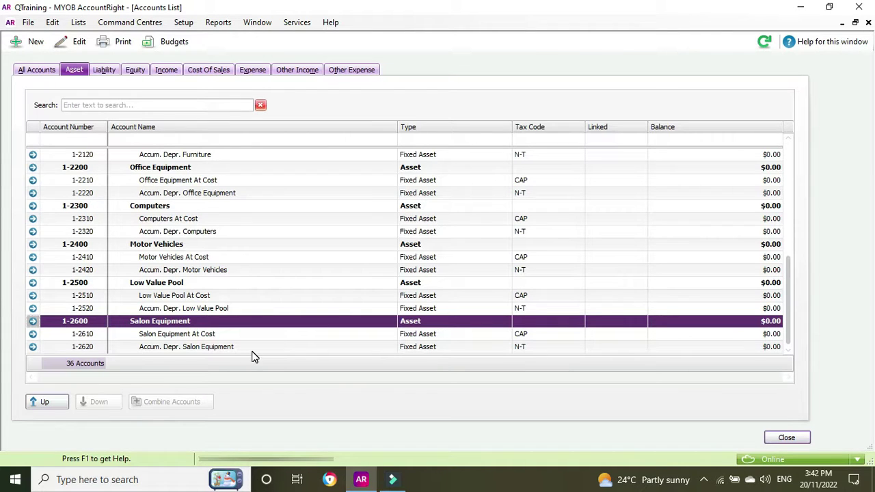
# Compare the Salon Equipment At Cost account with the Accum. Depr. Salon Equipment account in the asset list
pyautogui.click(183, 336)
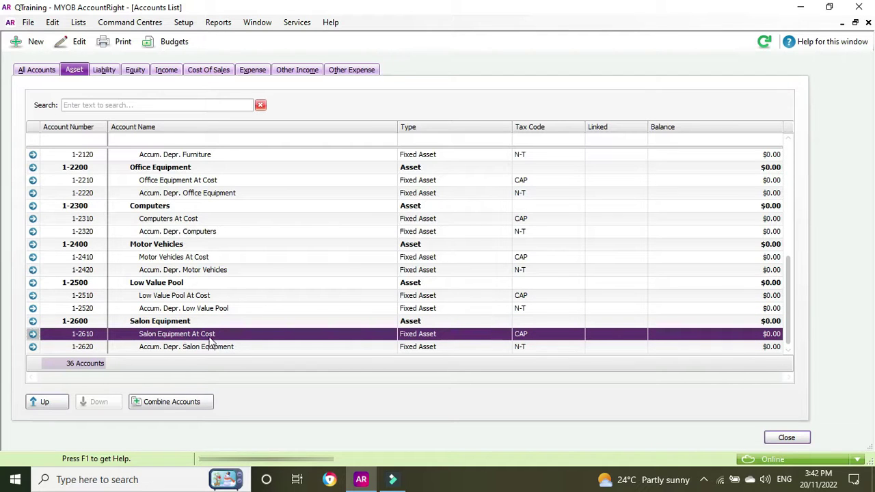
pyautogui.click(149, 349)
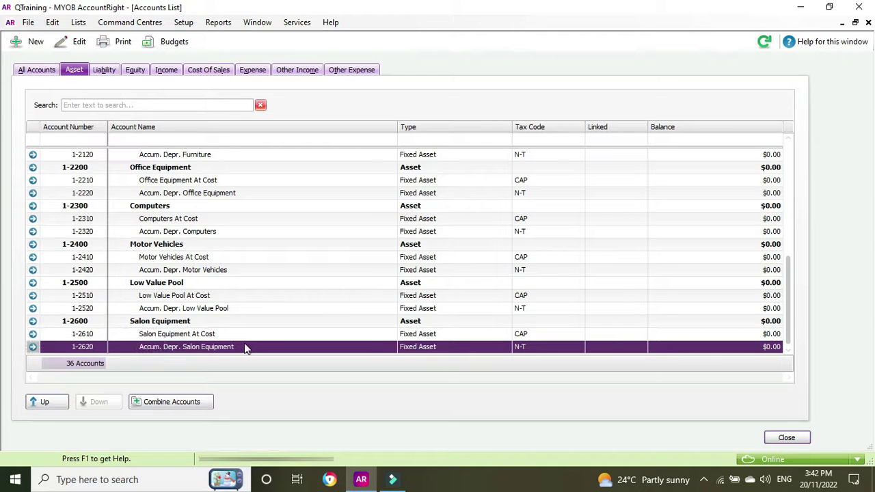
pyautogui.click(182, 338)
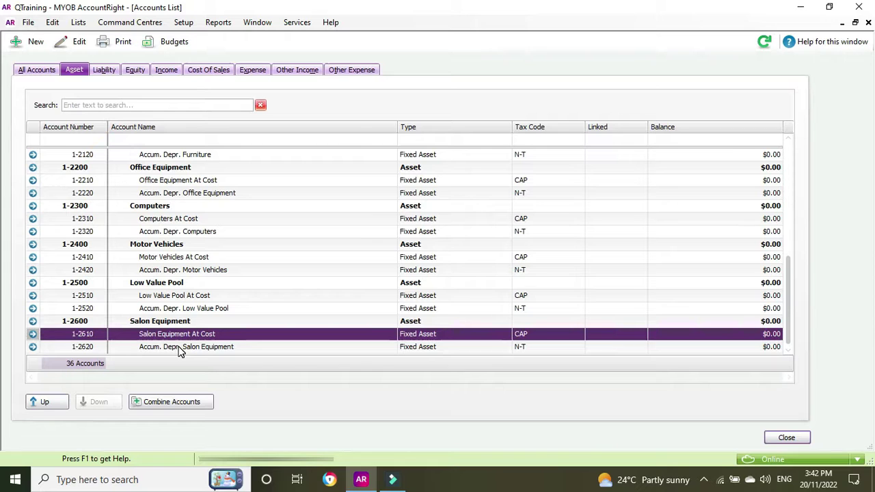
pyautogui.click(179, 348)
pyautogui.click(176, 336)
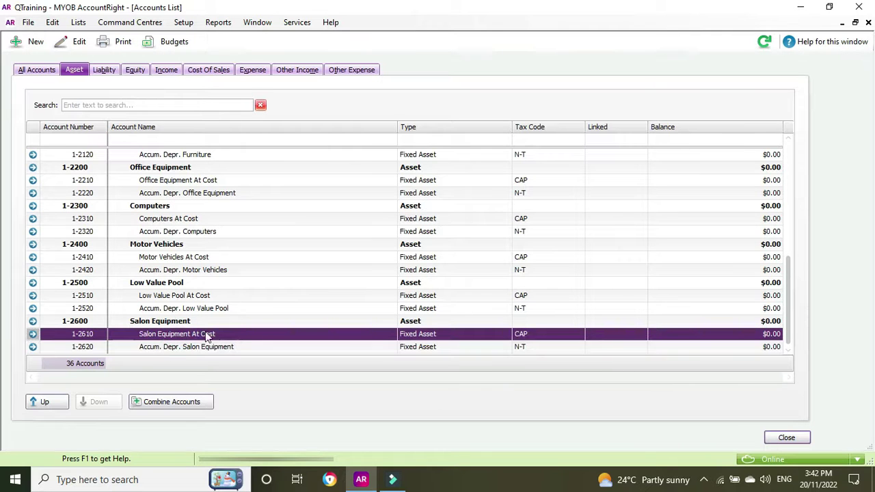
pyautogui.click(194, 349)
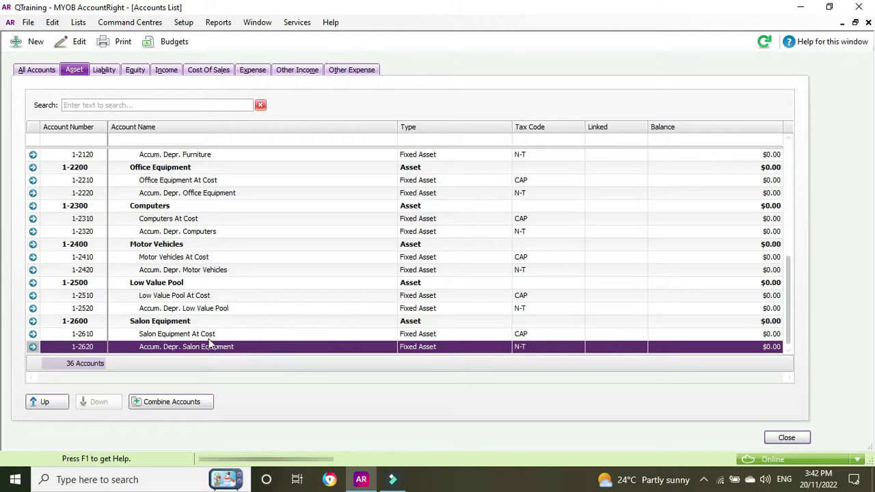
# Look through the liability, equity, income and expense accounts, and return to the Salon Equipment At Cost account among the assets
pyautogui.click(103, 70)
pyautogui.scroll(-5, 179, 210)
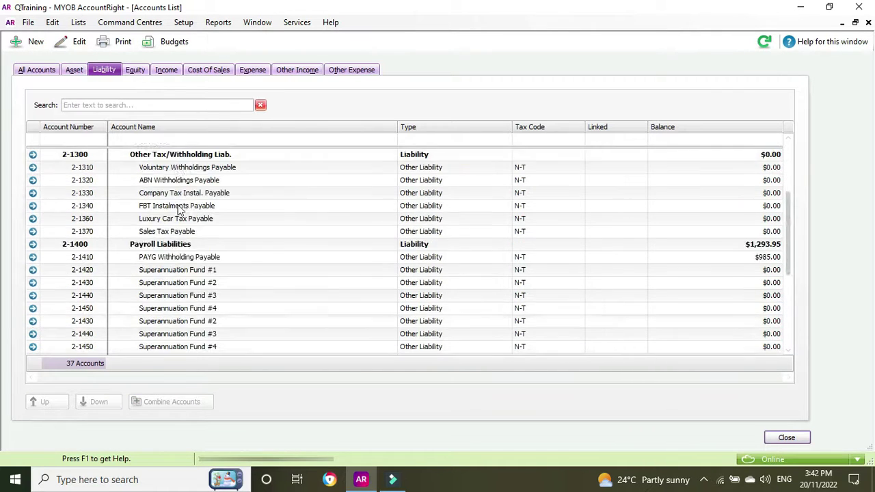
pyautogui.click(136, 72)
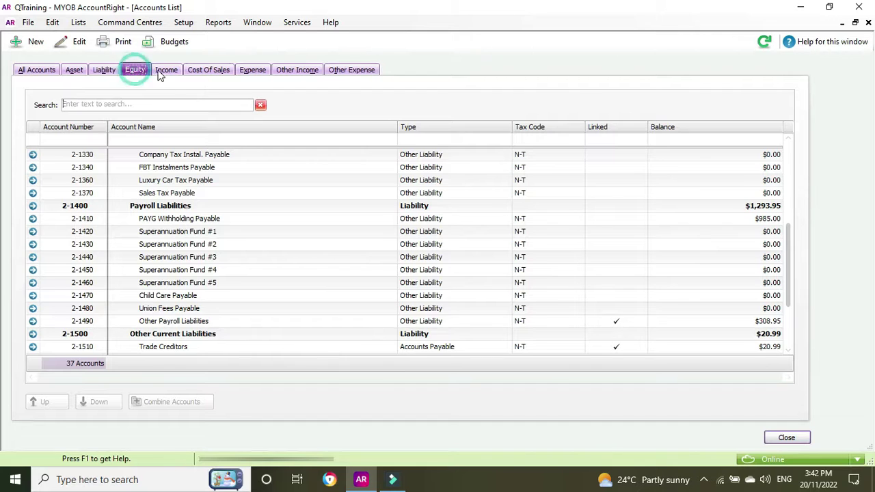
pyautogui.click(167, 71)
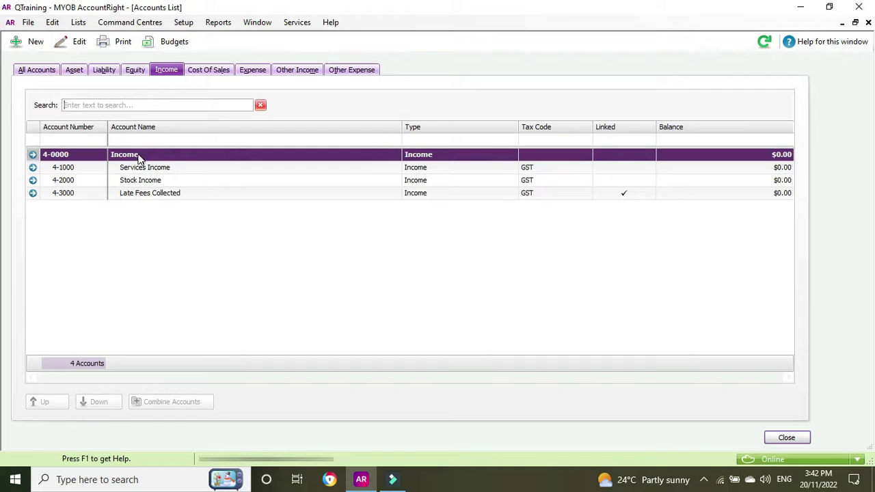
pyautogui.click(254, 70)
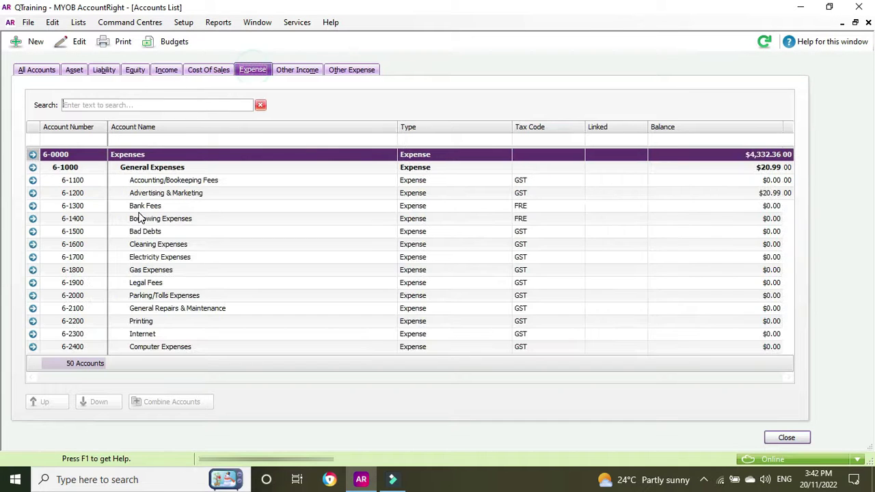
pyautogui.scroll(-6, 138, 216)
pyautogui.scroll(2, 139, 216)
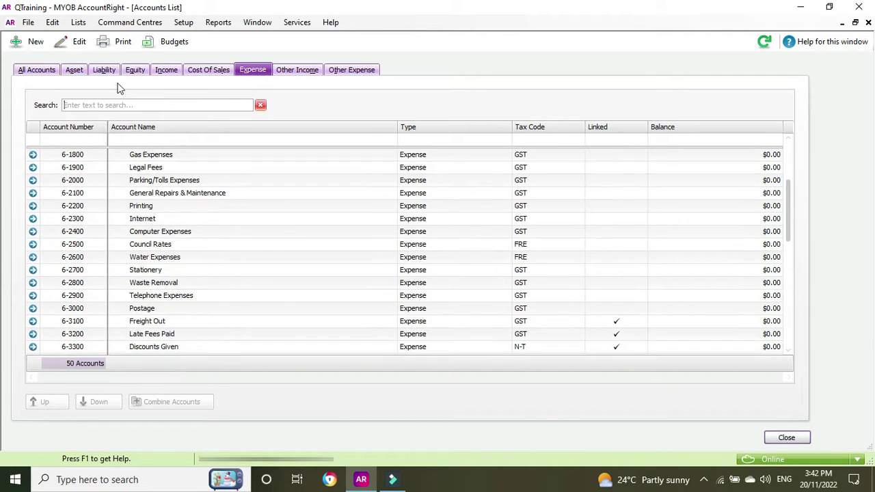
pyautogui.click(74, 70)
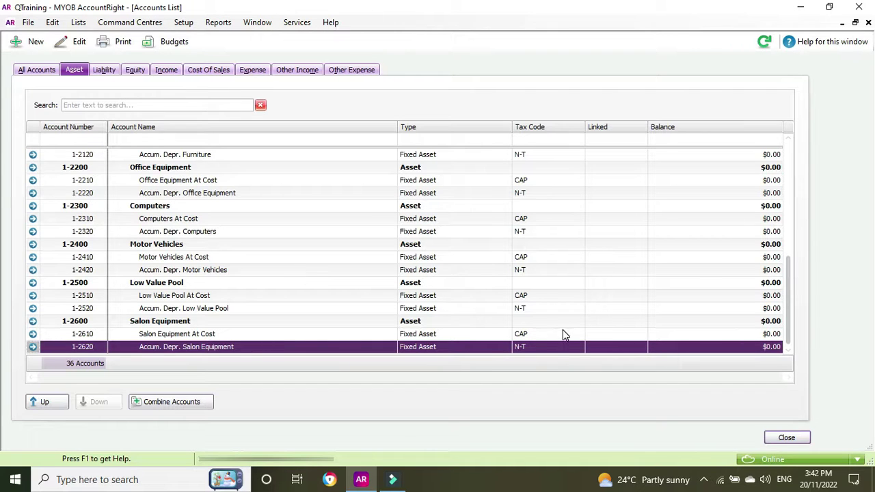
pyautogui.click(166, 70)
pyautogui.click(252, 70)
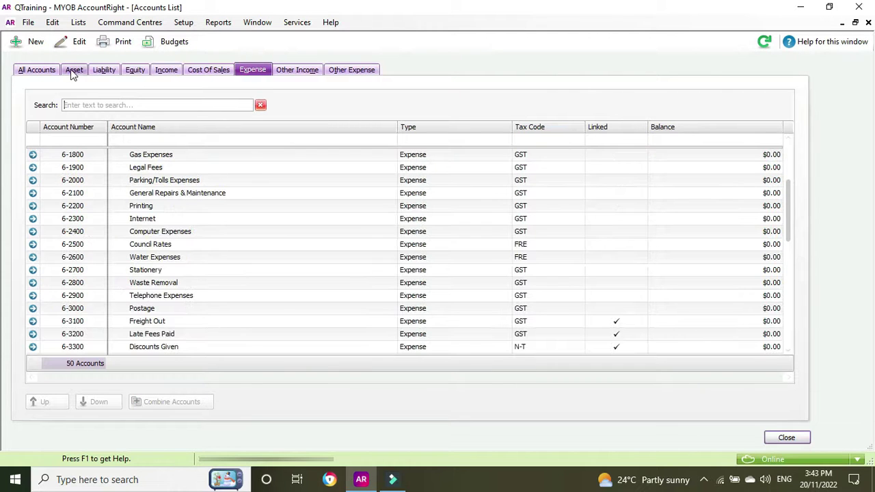
pyautogui.click(33, 70)
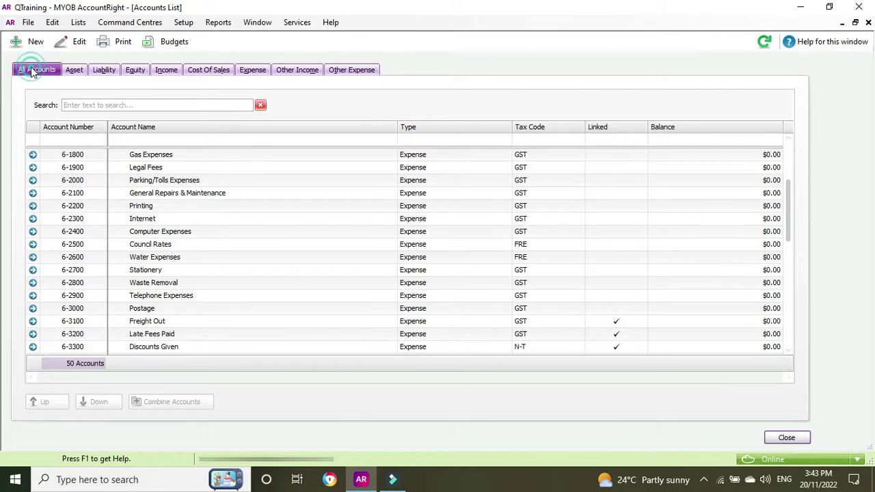
pyautogui.click(78, 74)
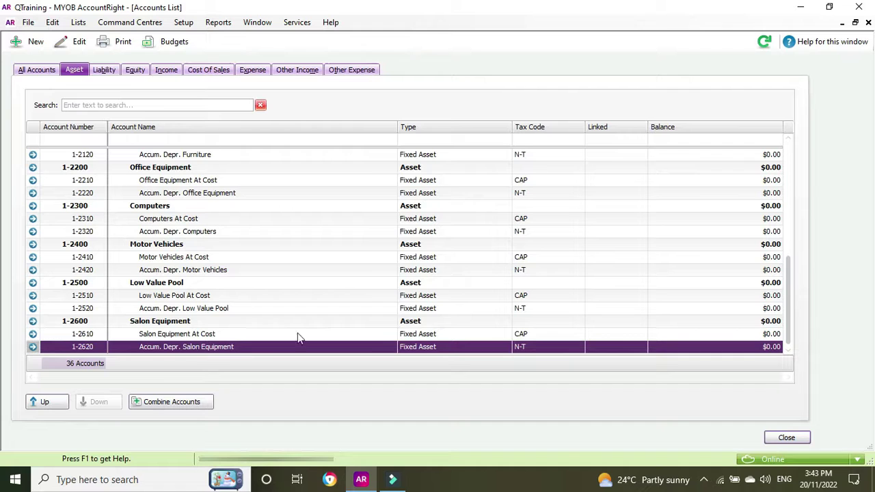
pyautogui.click(225, 334)
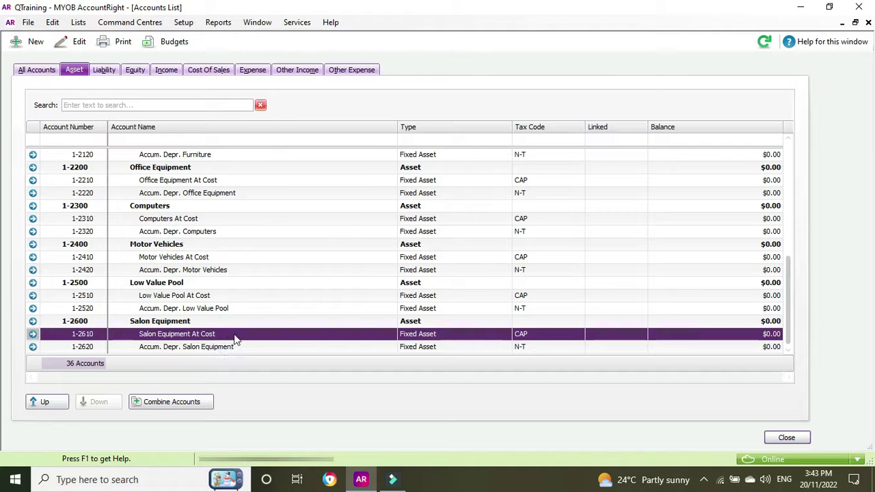